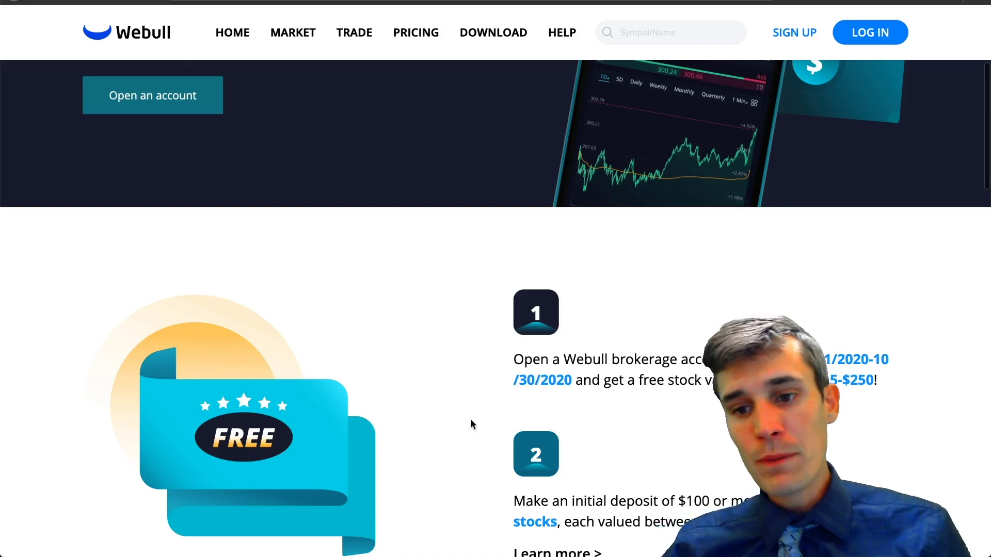
# Zoom the HYLN chart out with the mouse wheel to show a longer time span
pyautogui.scroll(-1, 438, 431)
pyautogui.scroll(3, 438, 430)
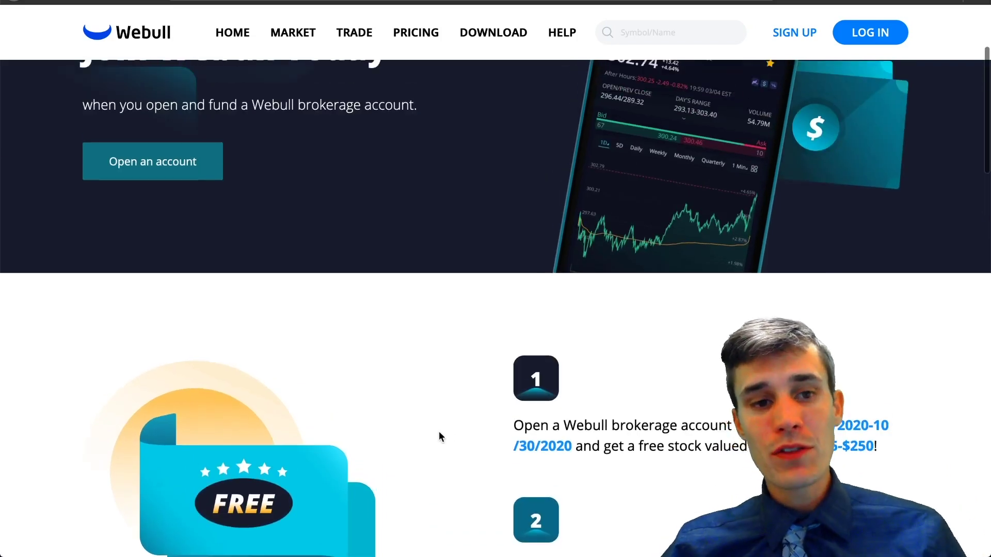
pyautogui.scroll(-1, 440, 437)
pyautogui.scroll(3, 440, 437)
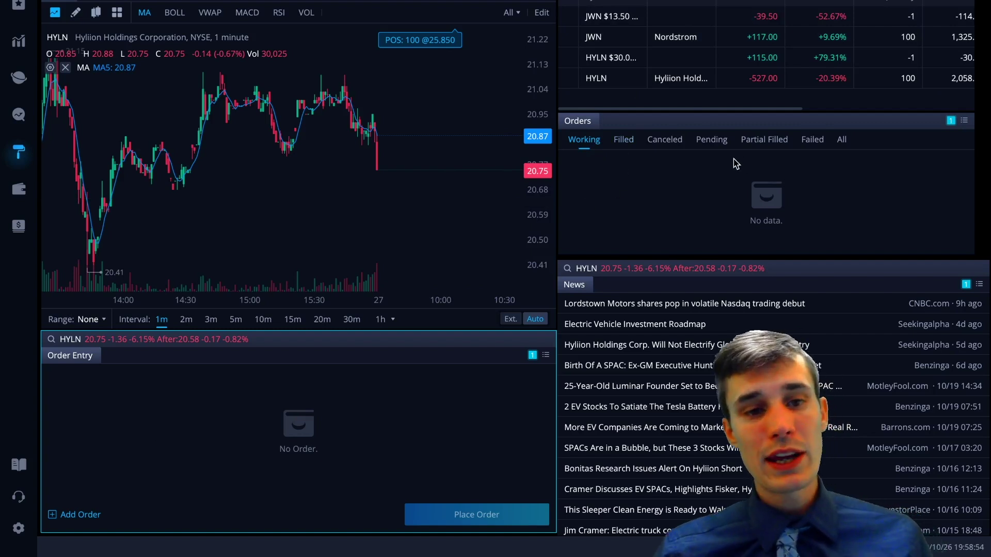
pyautogui.scroll(-2, 292, 201)
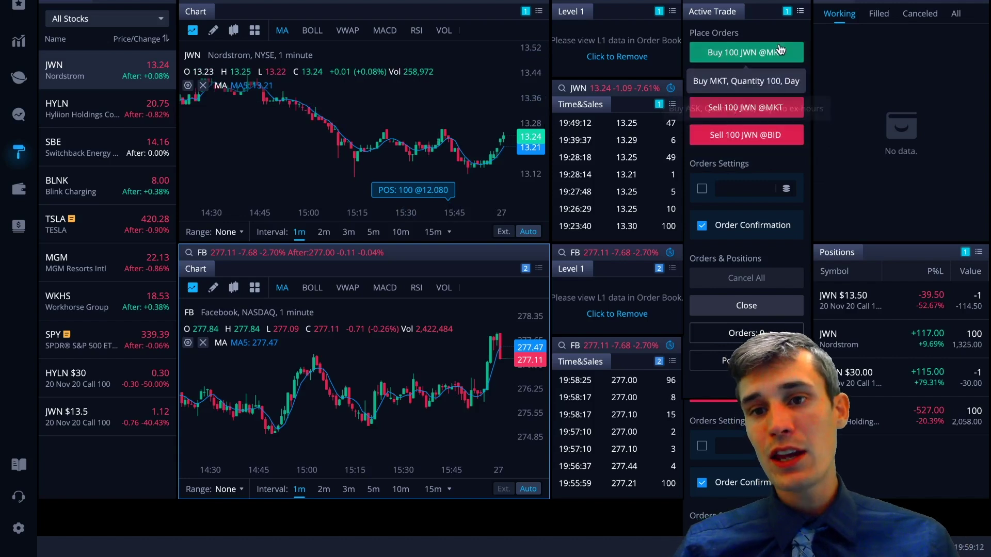
# Review the Active Trade widget's button settings and close them unchanged with Done
pyautogui.click(801, 13)
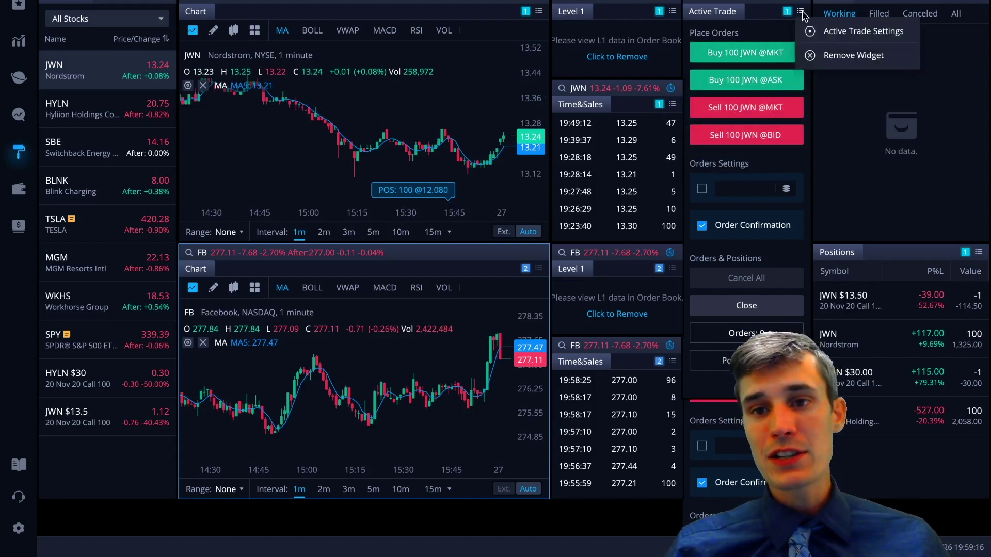
pyautogui.click(822, 31)
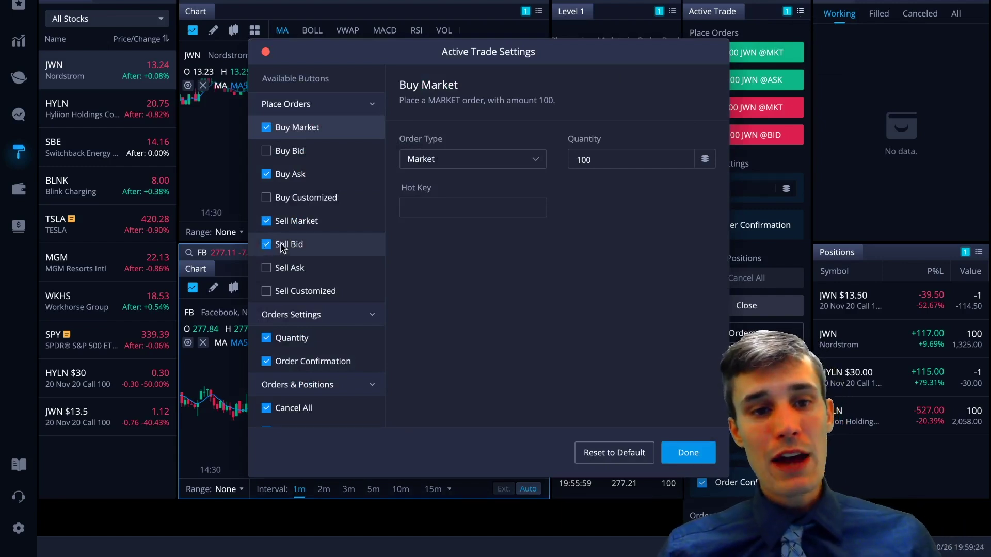
pyautogui.scroll(-2, 284, 248)
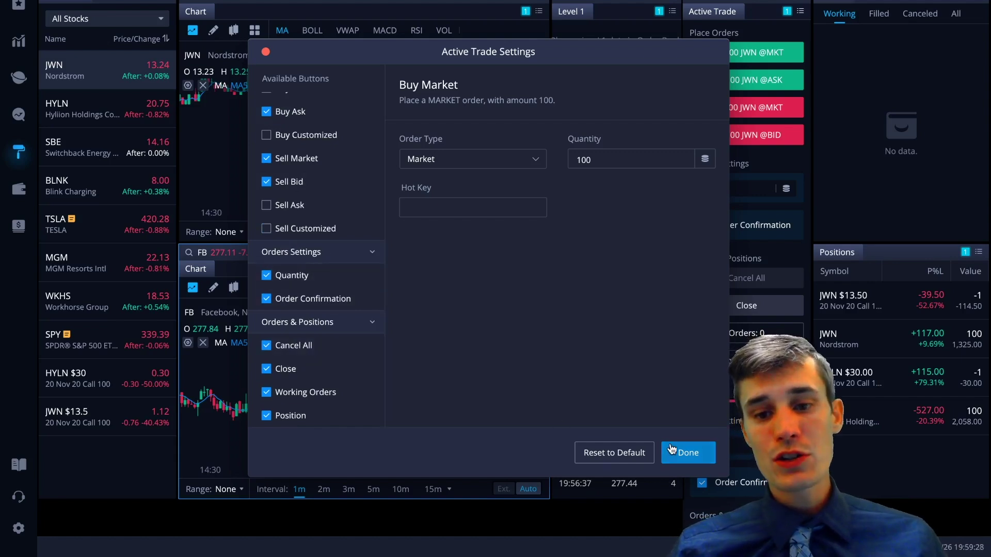
pyautogui.click(686, 454)
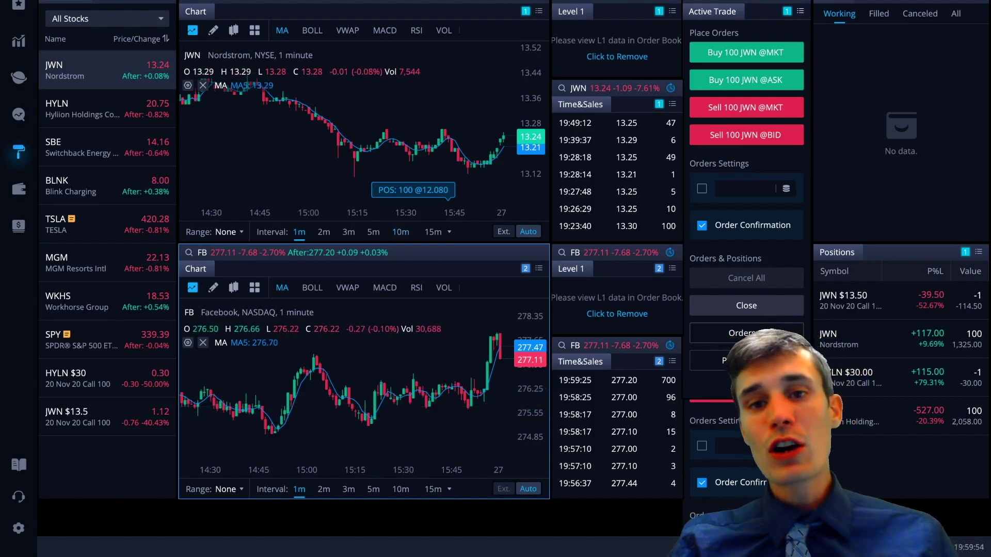
# Switch to the HYLN workspace and add a new HYLN order row in Order Entry
pyautogui.click(361, 1)
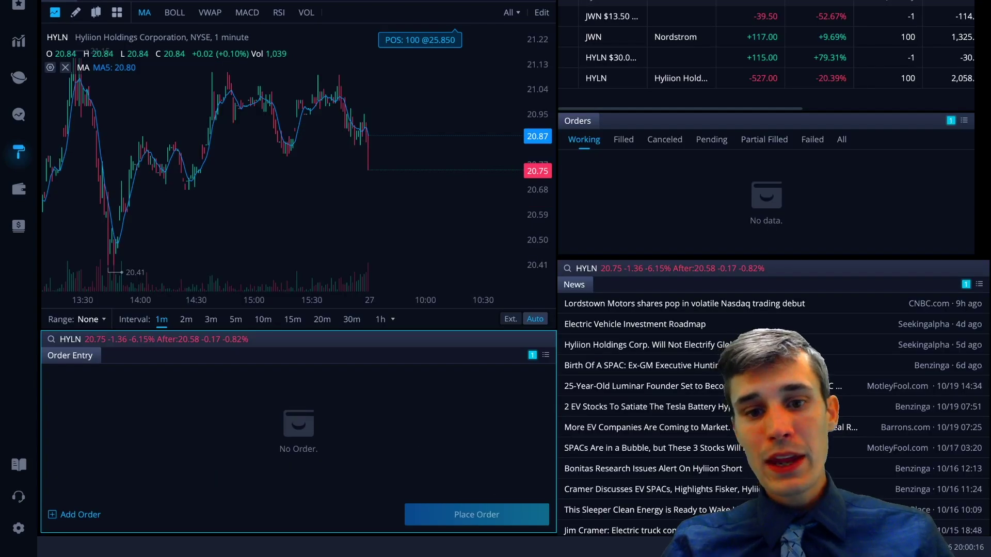
pyautogui.click(78, 514)
# Set the HYLN buy limit order to 100 shares at a 20.60 limit price
pyautogui.click(256, 396)
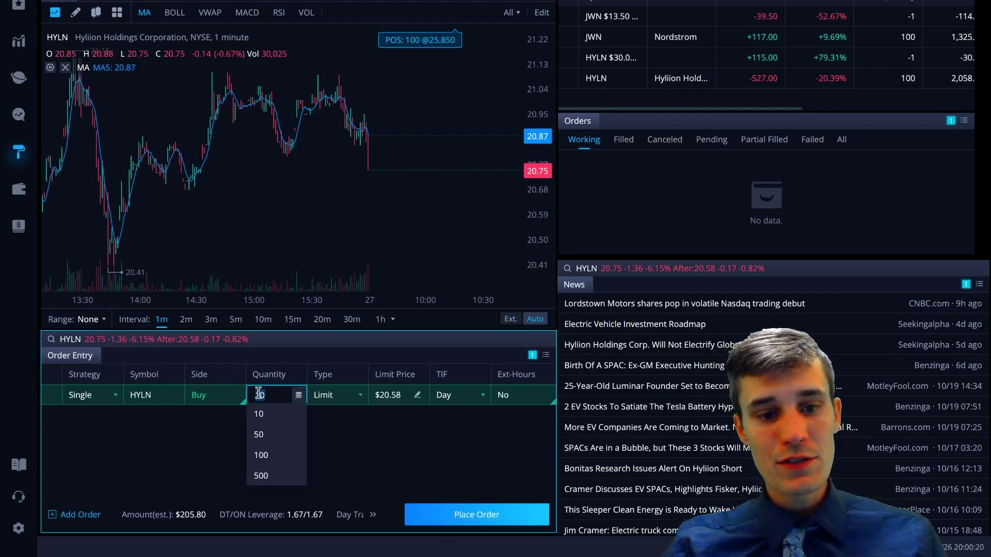
pyautogui.click(263, 454)
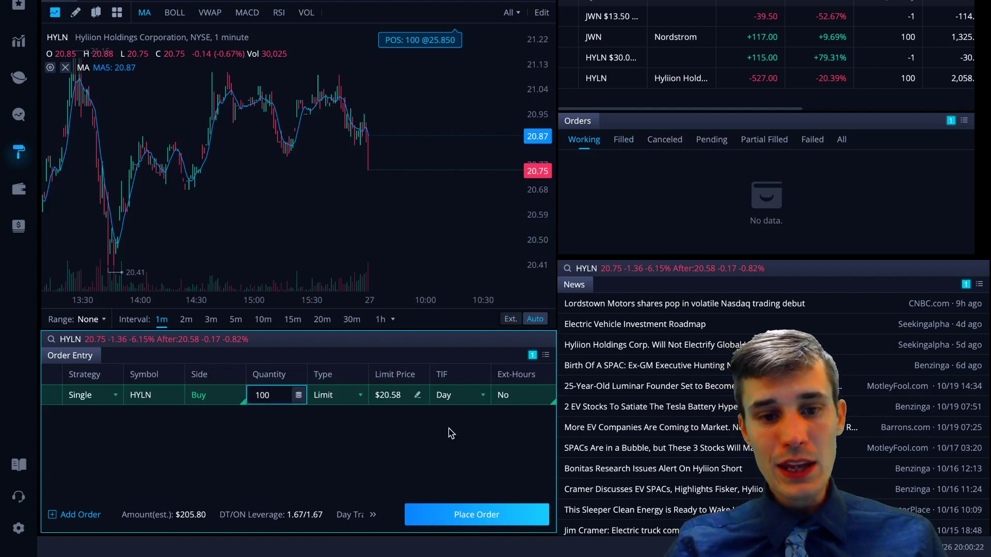
pyautogui.click(397, 395)
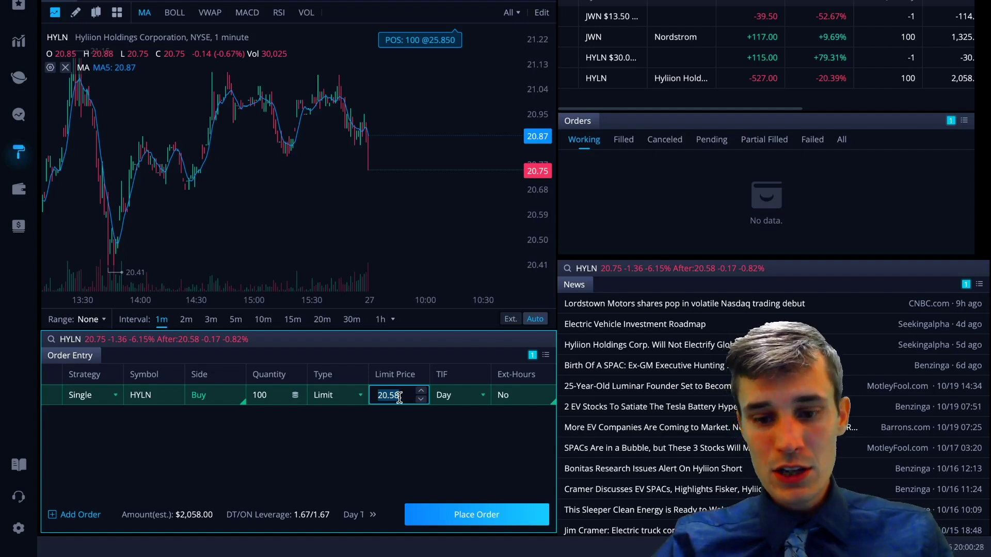
pyautogui.write('20.60')
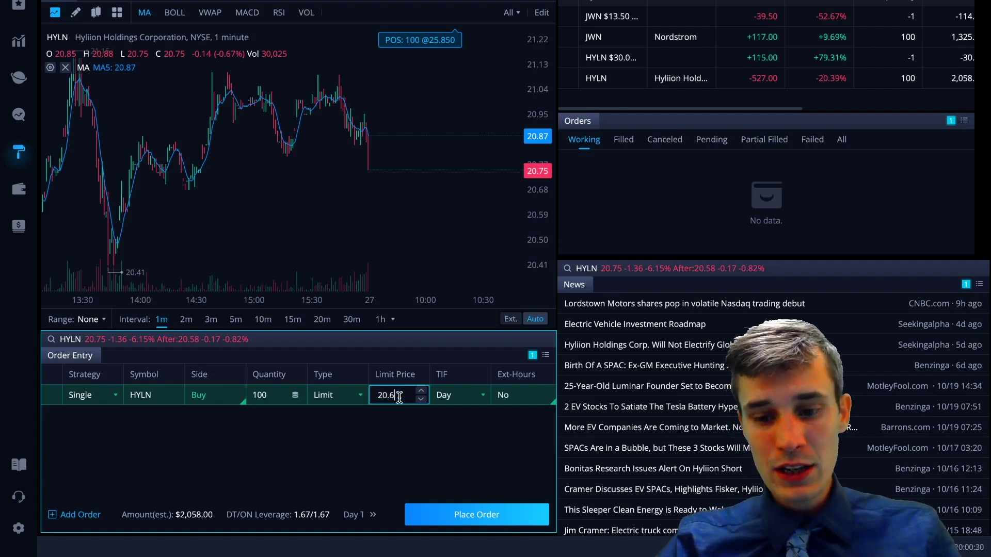
pyautogui.click(418, 447)
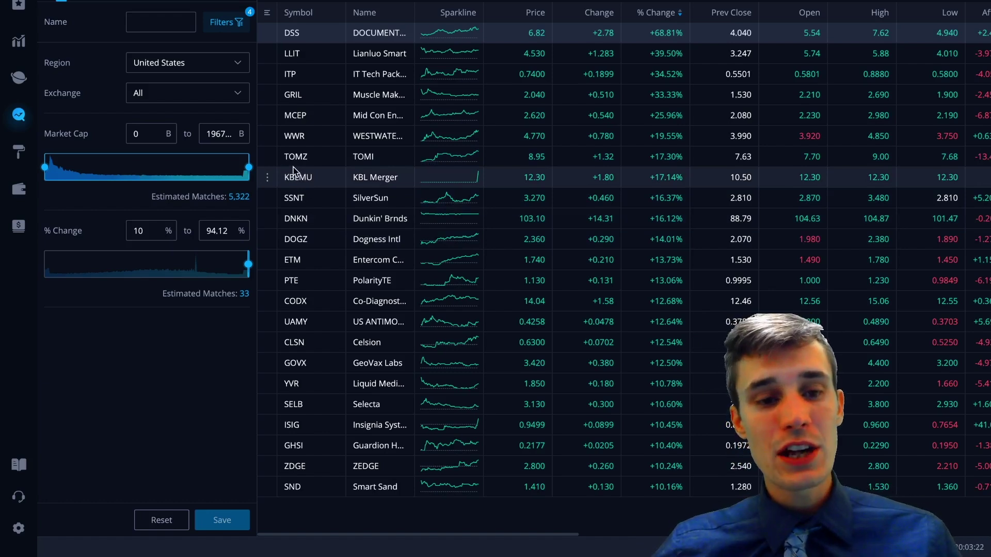
# Check the screener filters, reveal the After Hours and Volume columns, then return to trading view
pyautogui.click(214, 30)
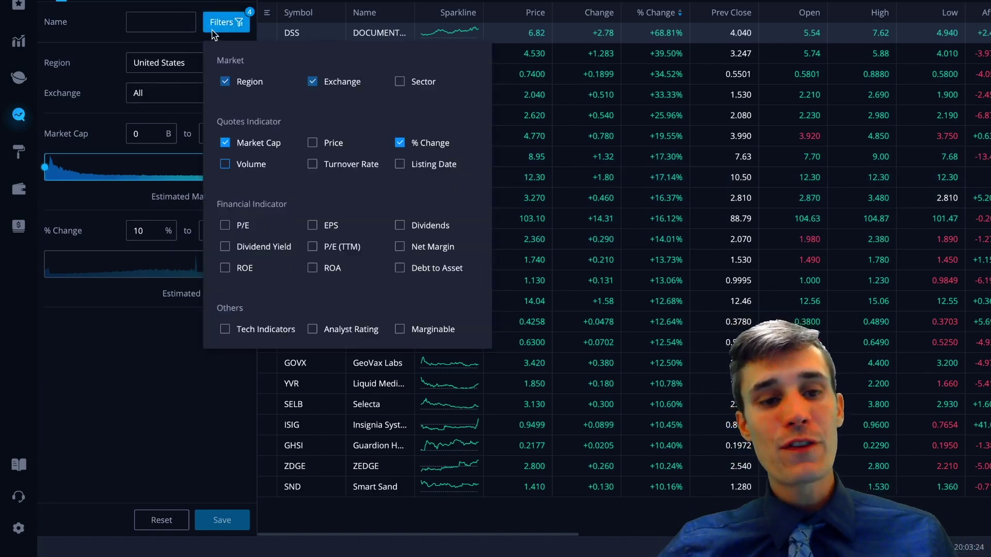
pyautogui.click(108, 411)
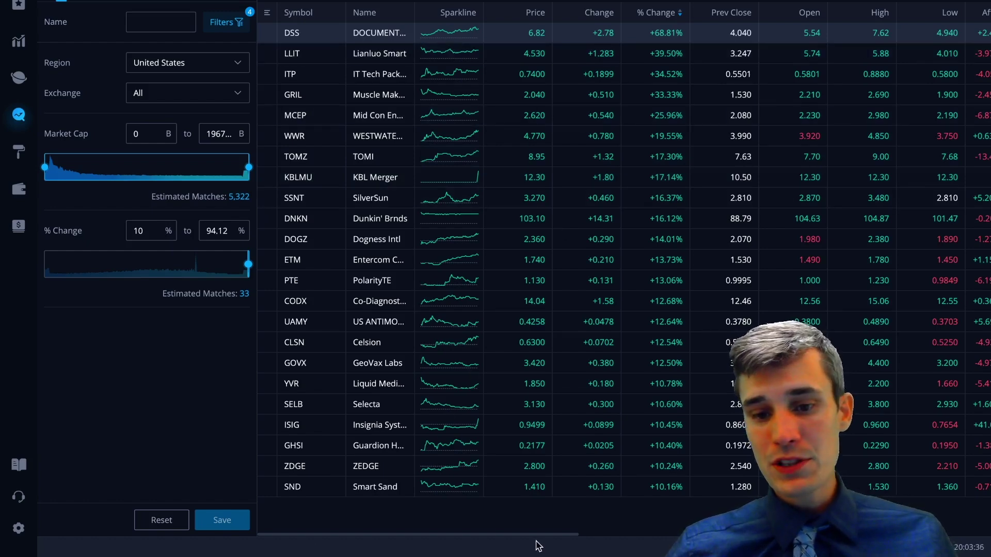
pyautogui.moveTo(537, 542); pyautogui.dragTo(624, 543)
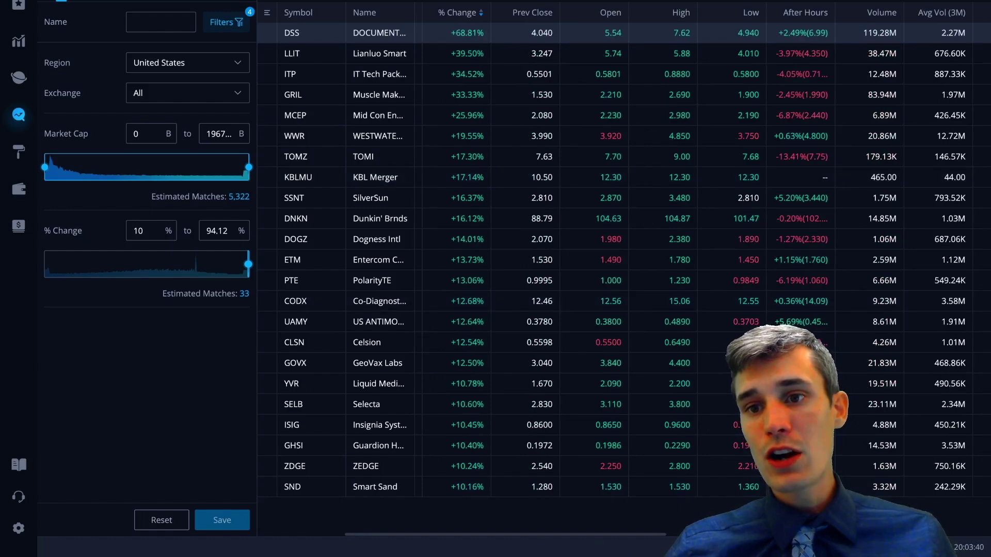
pyautogui.click(12, 153)
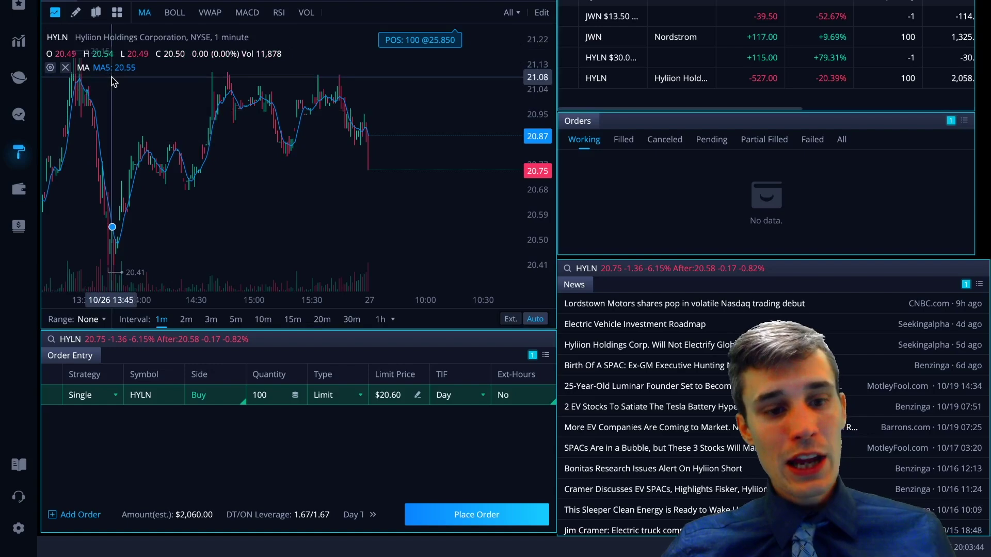
# Load DSS on the chart, zoom out, and switch to 15-minute candles
pyautogui.write('DSS')
pyautogui.press('Return')
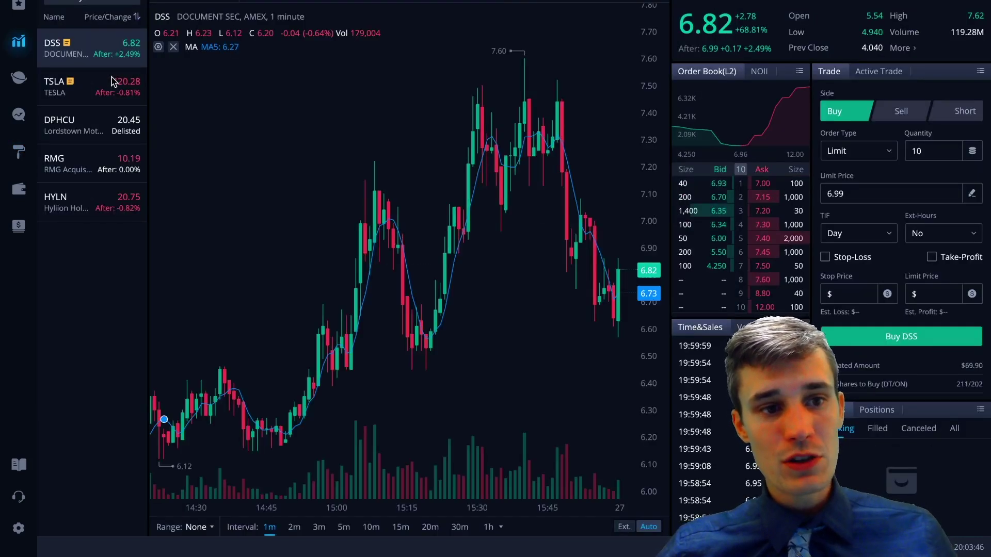
pyautogui.scroll(-3, 319, 270)
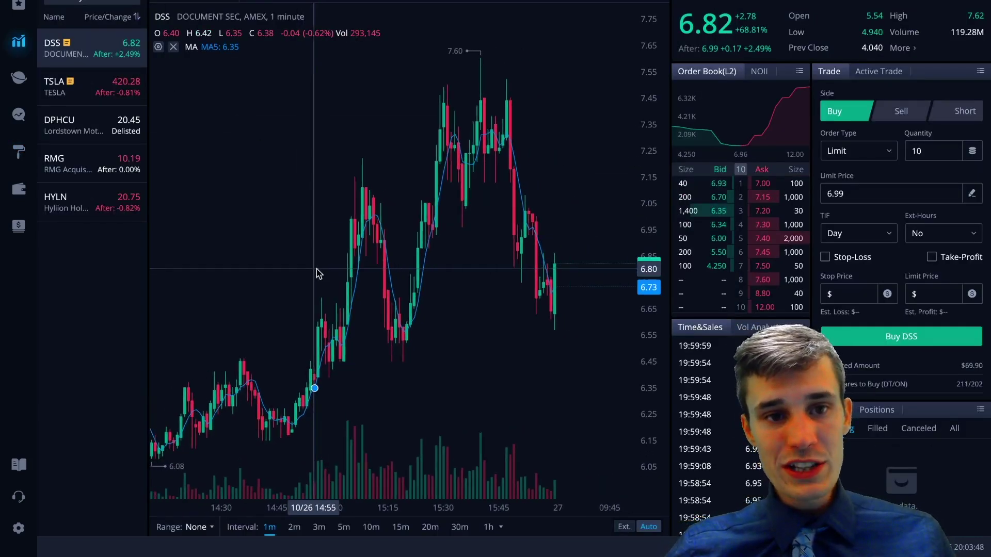
pyautogui.scroll(-5, 317, 274)
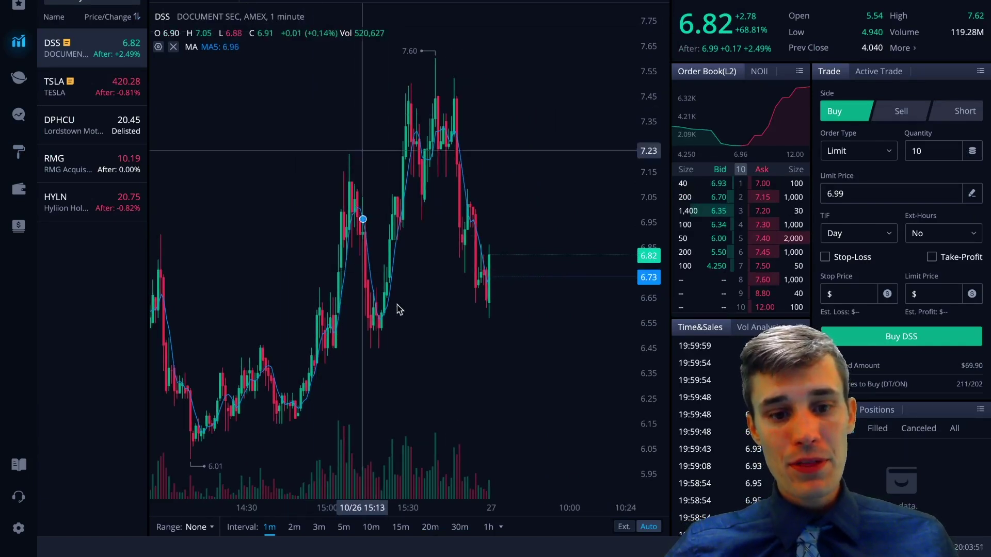
pyautogui.click(401, 526)
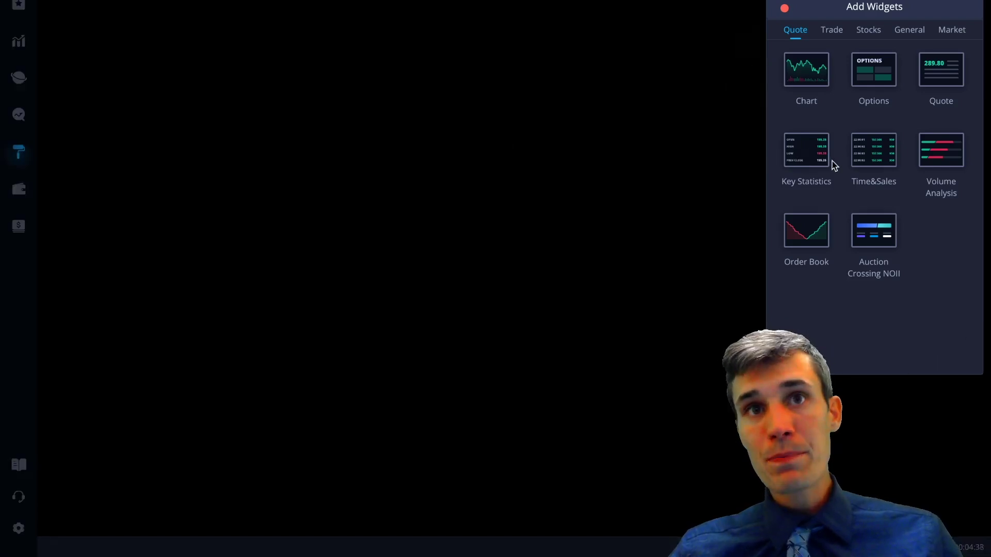
# Add SPY Chart and Options chain widgets to the blank layout
pyautogui.moveTo(729, 39)
pyautogui.mouseDown()
pyautogui.moveTo(729, 309)
pyautogui.moveTo(918, 454)
pyautogui.mouseUp()
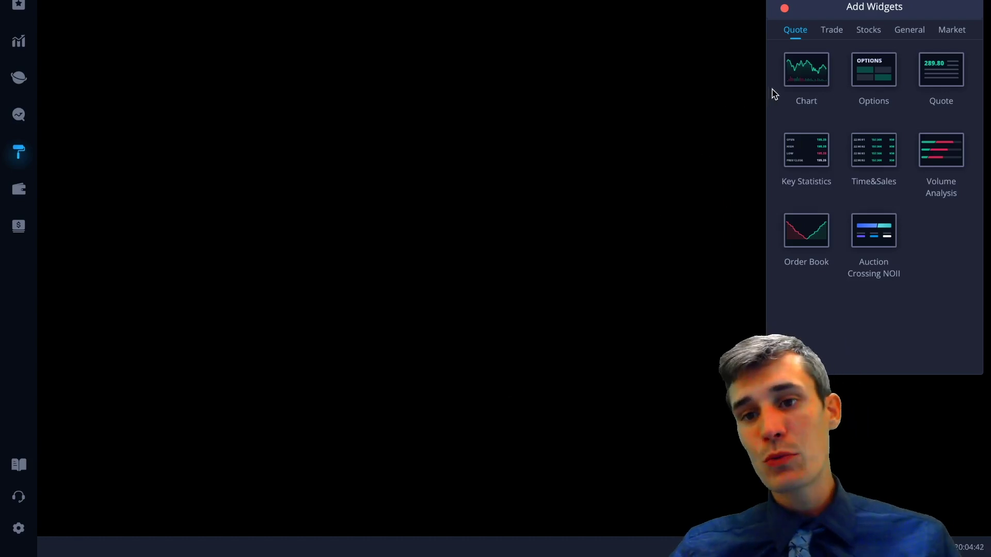
pyautogui.click(799, 80)
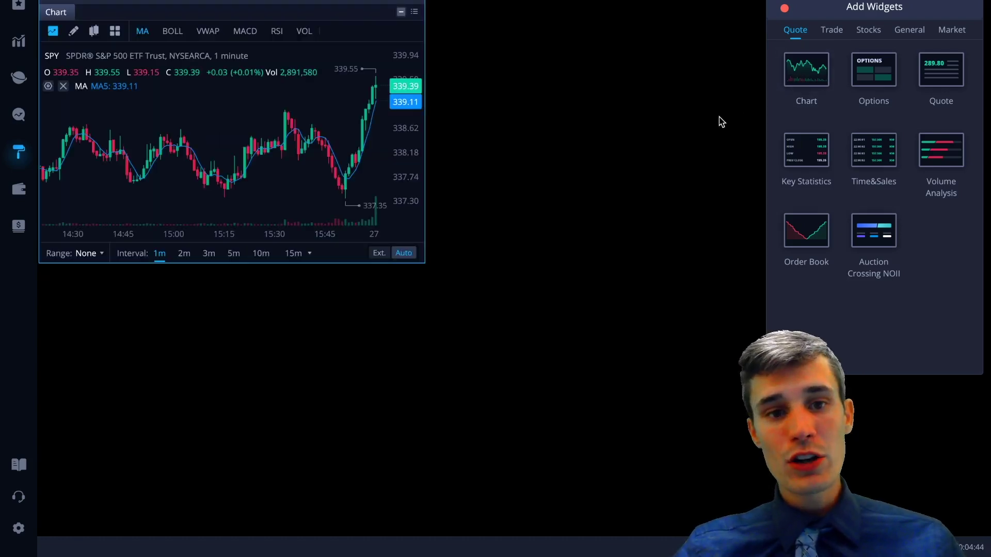
pyautogui.click(887, 71)
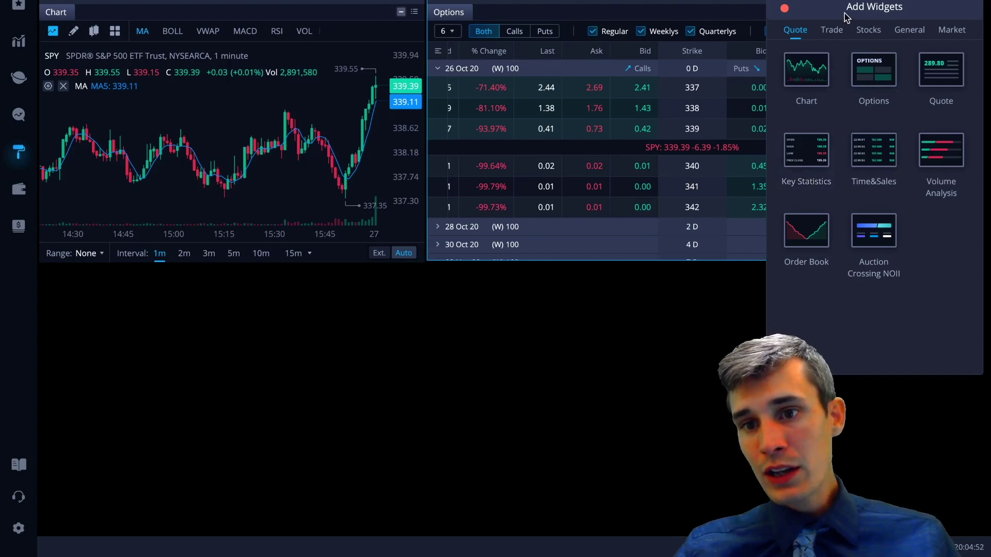
# Add a Price Ladder widget and move it below the chart at lower left
pyautogui.click(835, 30)
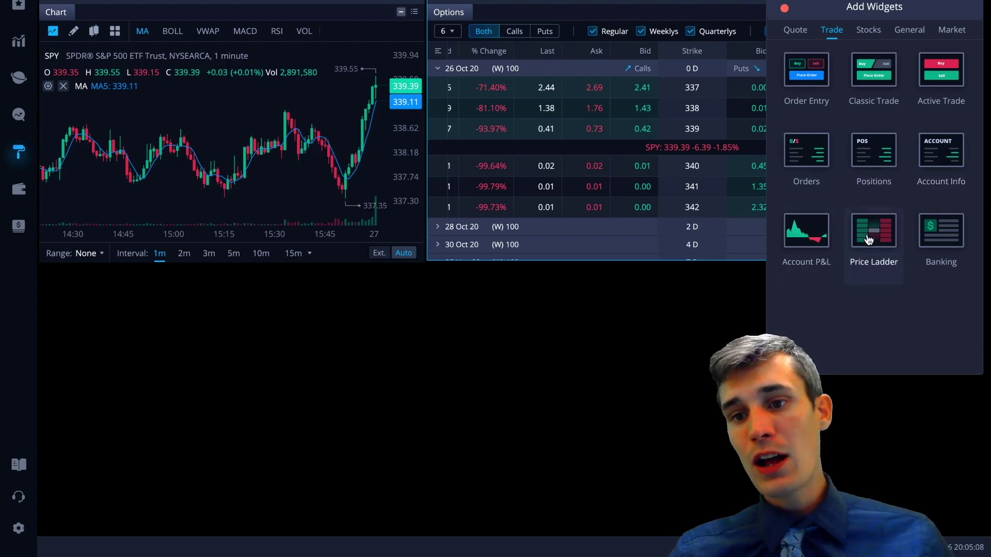
pyautogui.click(868, 240)
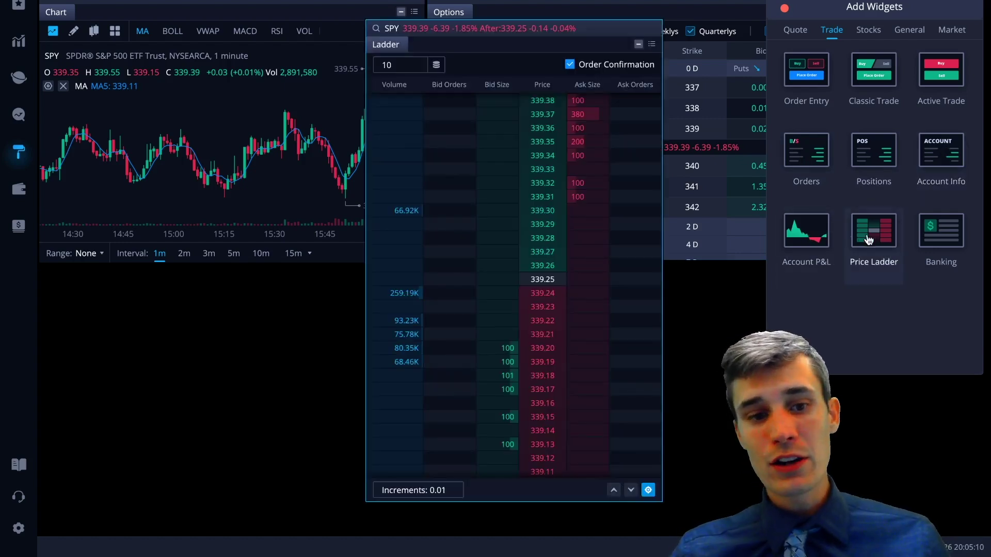
pyautogui.moveTo(505, 27); pyautogui.dragTo(179, 280)
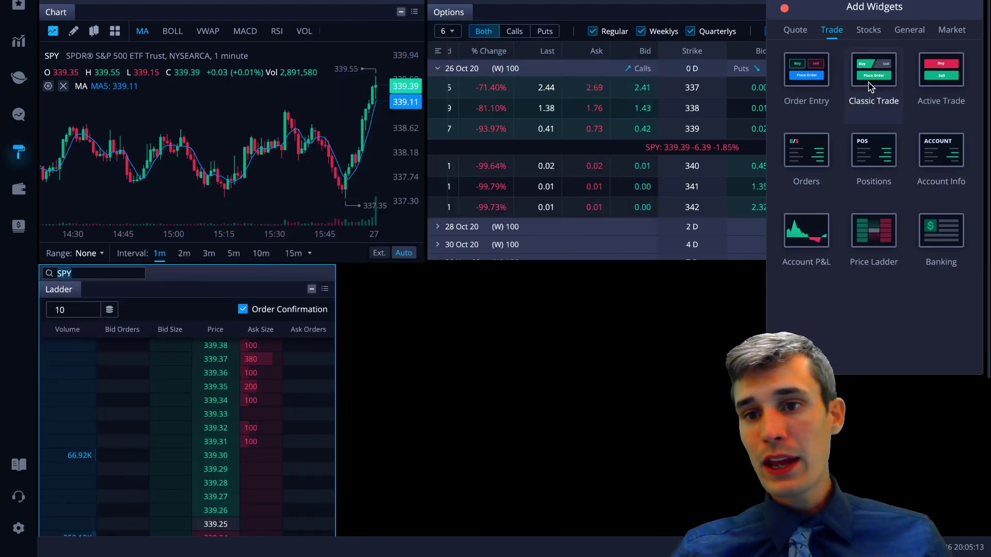
# Add an Order Flow widget and dock it beside the Ladder in the lower row
pyautogui.click(954, 31)
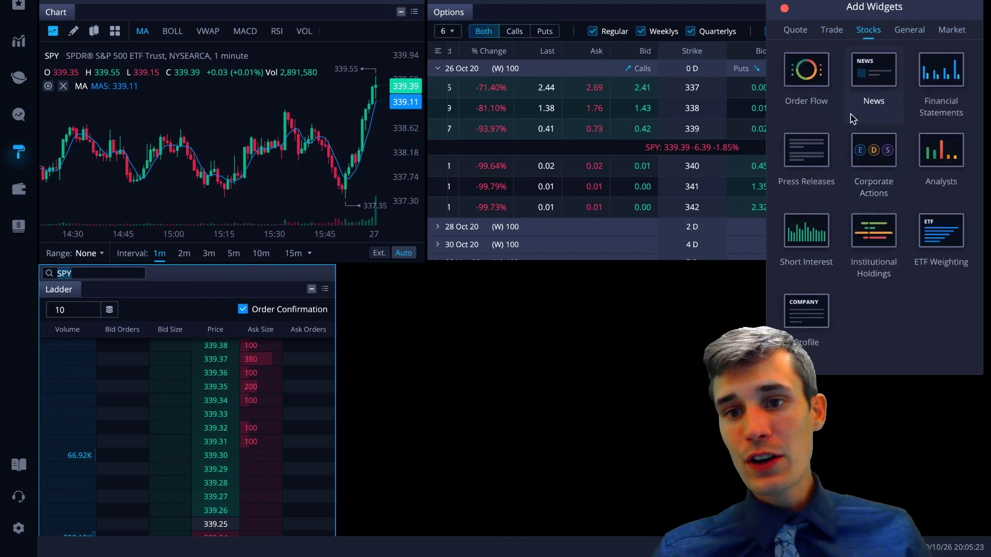
pyautogui.click(822, 80)
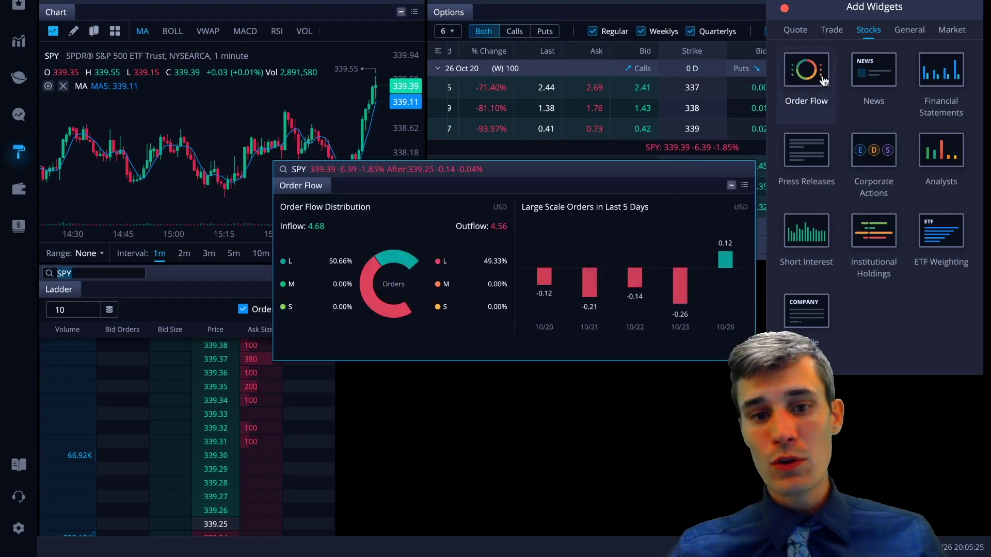
pyautogui.moveTo(390, 177); pyautogui.dragTo(460, 278)
pyautogui.click(459, 279)
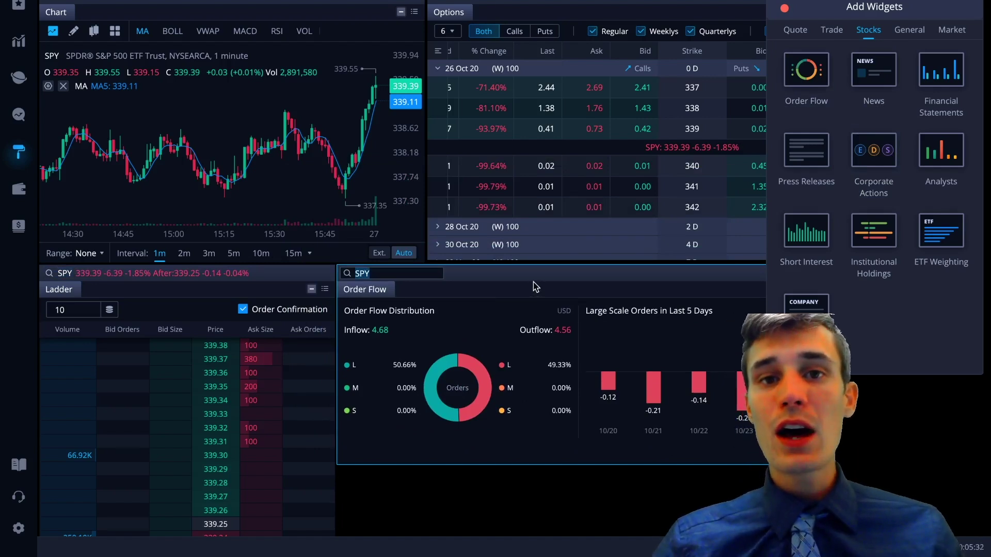
pyautogui.moveTo(544, 283)
pyautogui.mouseDown()
pyautogui.moveTo(385, 312)
pyautogui.moveTo(551, 331)
pyautogui.moveTo(552, 273)
pyautogui.mouseUp()
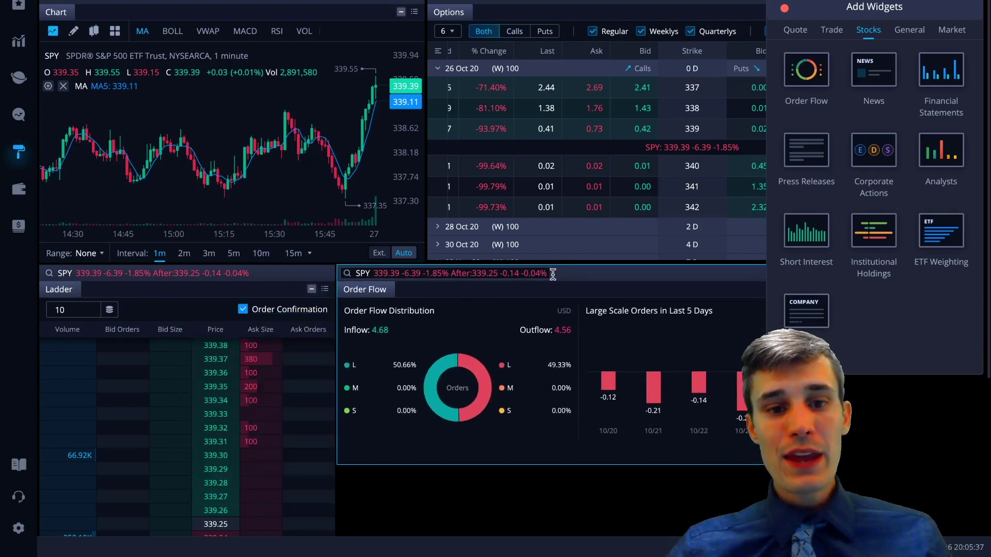
pyautogui.click(552, 274)
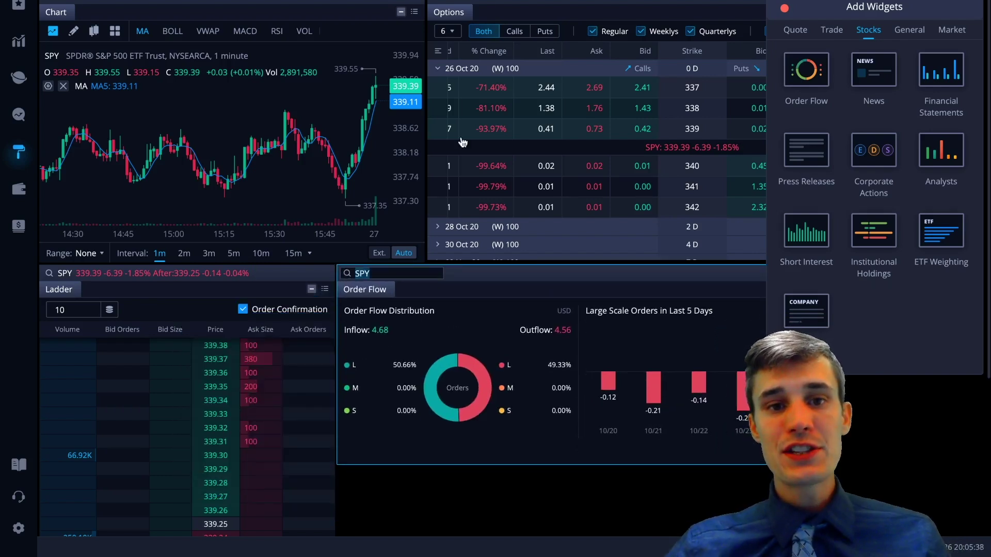
# Put the Chart and Options widgets in link group 1, then load AAPL
pyautogui.click(784, 8)
pyautogui.click(400, 11)
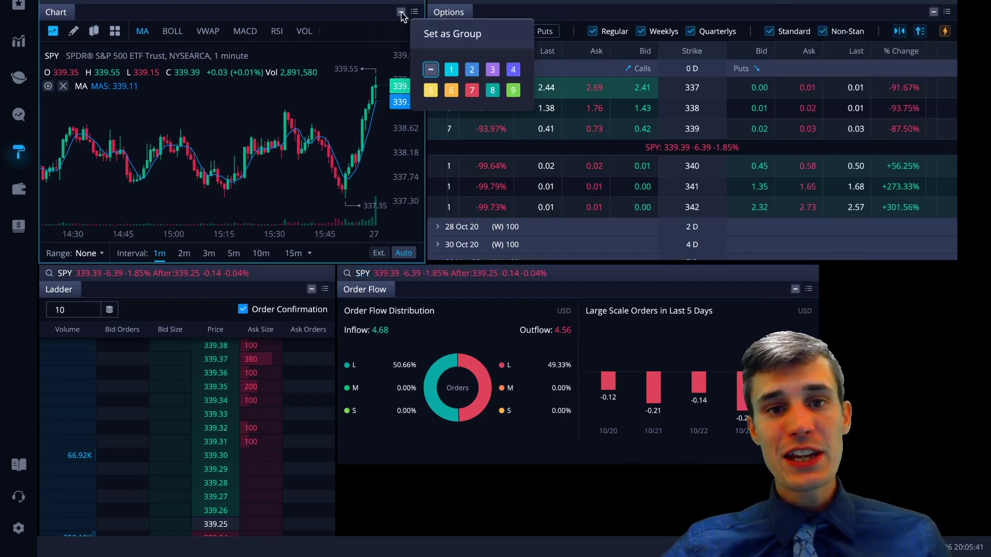
pyautogui.click(451, 70)
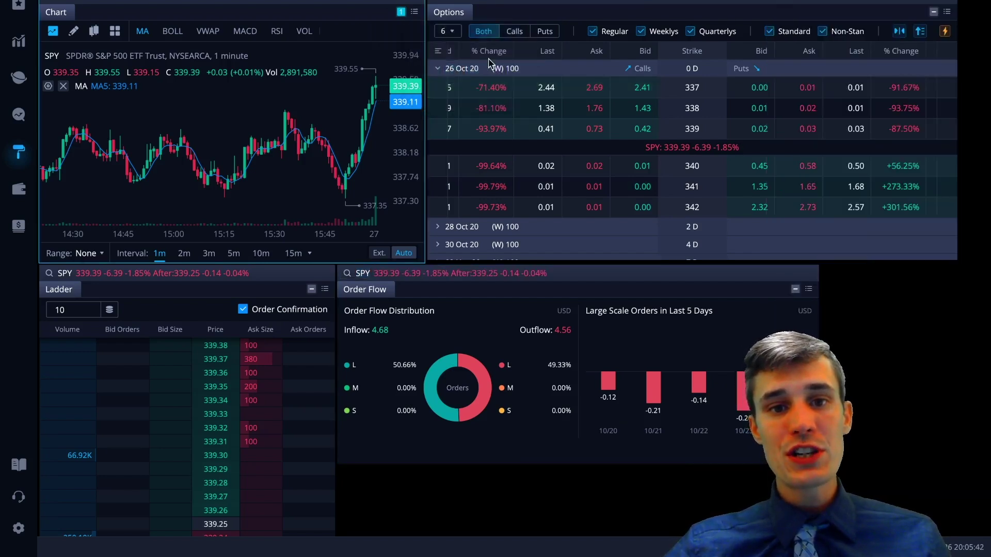
pyautogui.click(933, 11)
pyautogui.click(907, 69)
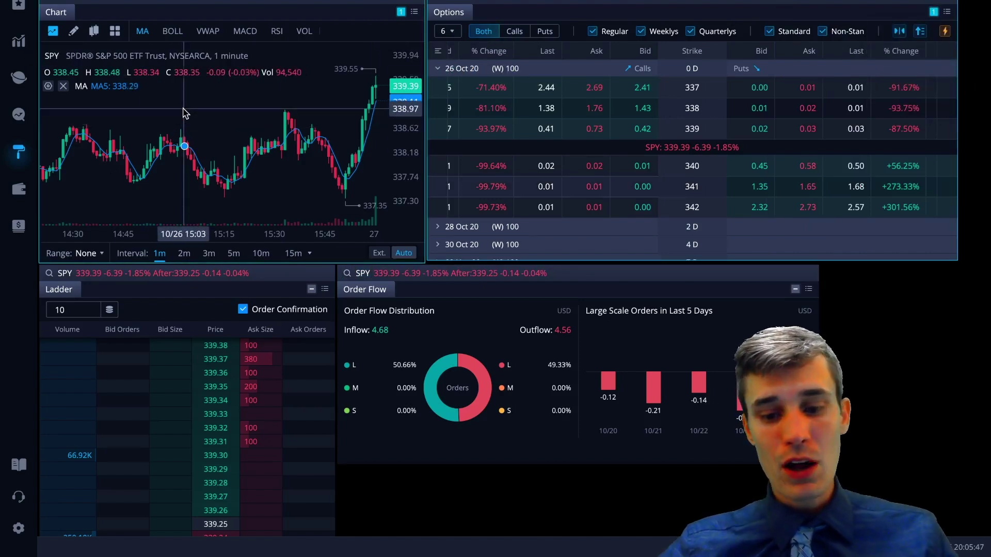
pyautogui.write('AAPL')
pyautogui.press('Return')
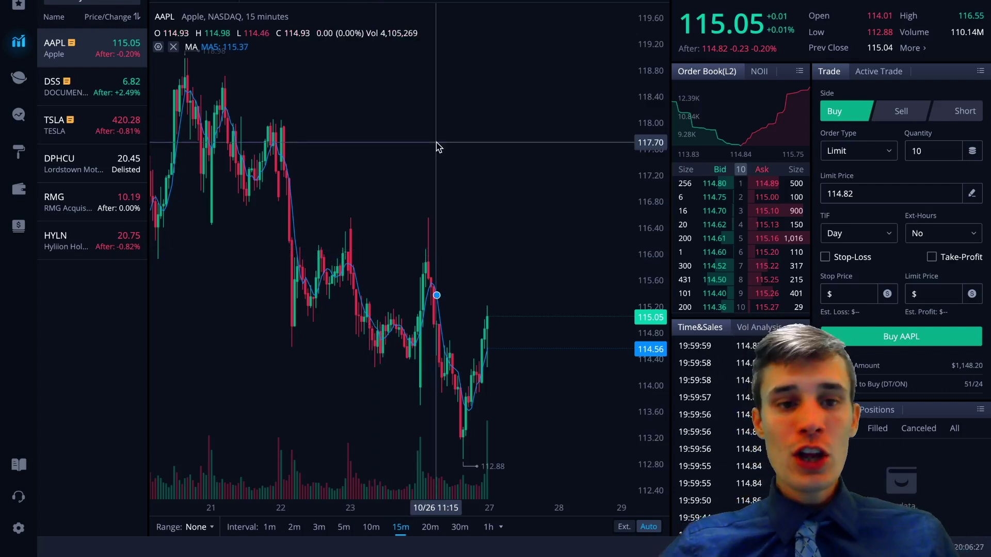
# Draw a horizontal line on the AAPL chart and settle it at about 117.98
pyautogui.rightClick(255, 75)
pyautogui.moveTo(275, 178)
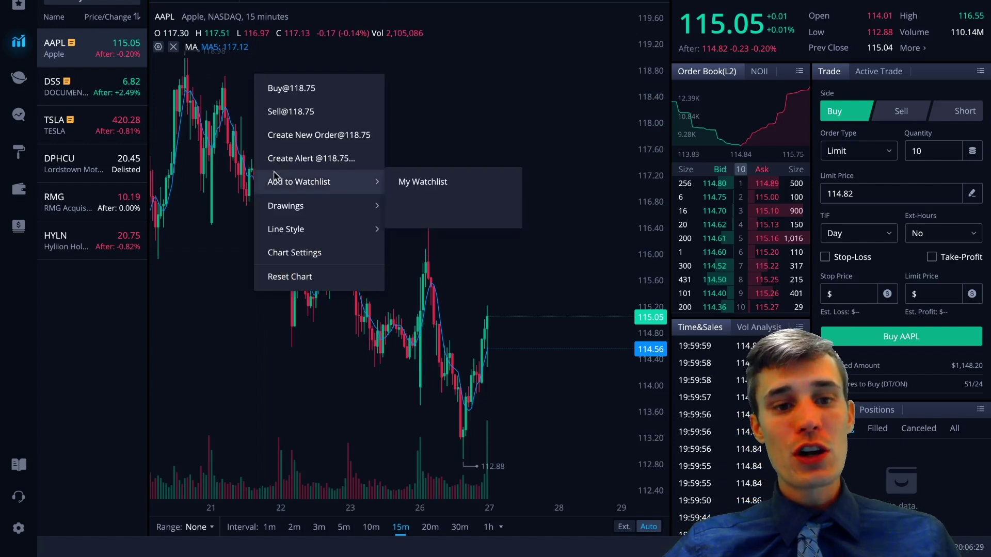
pyautogui.moveTo(376, 206)
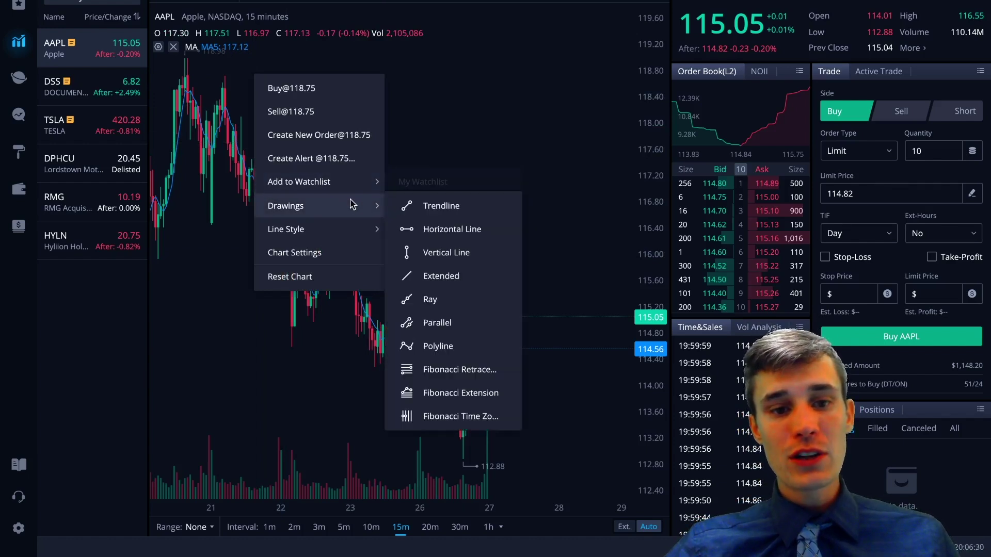
pyautogui.click(449, 229)
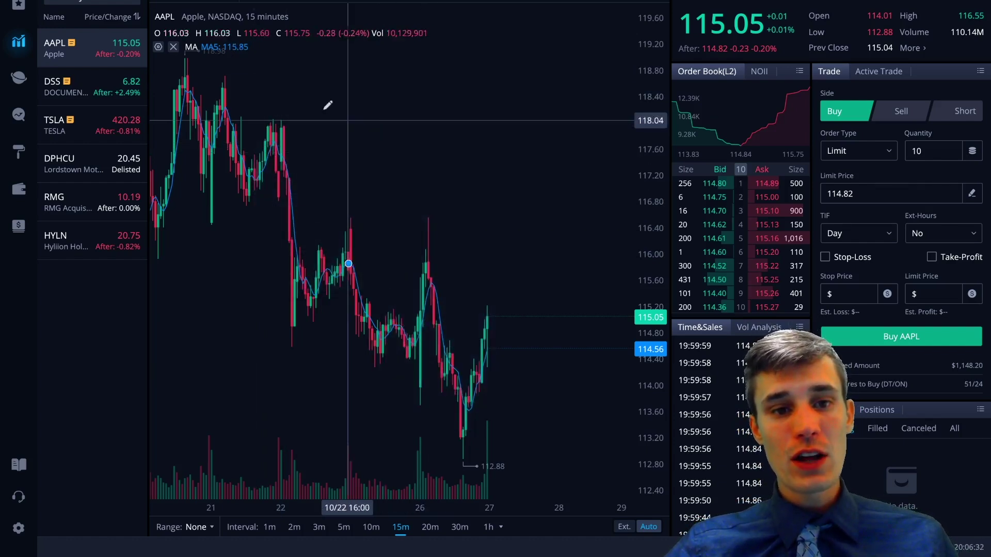
pyautogui.click(277, 121)
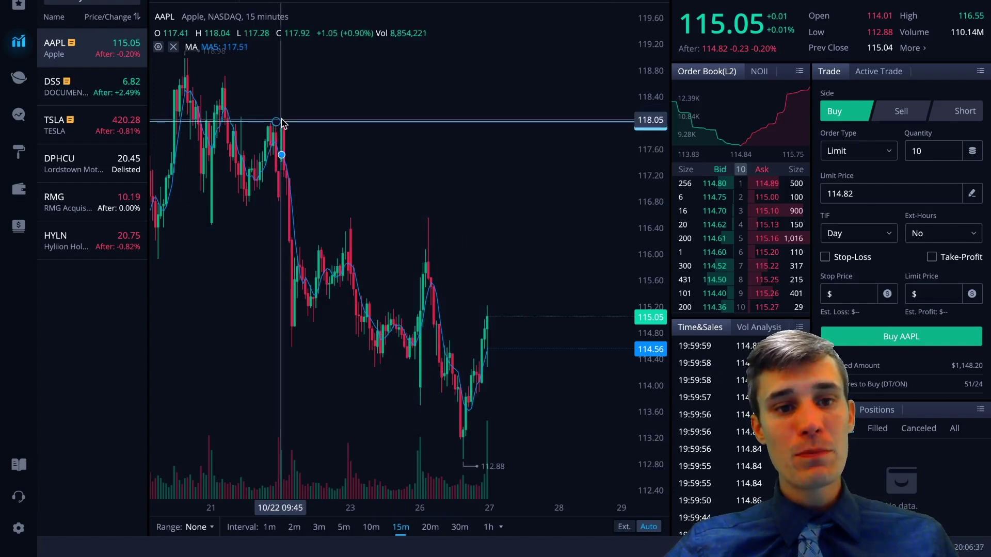
pyautogui.moveTo(275, 127)
pyautogui.mouseDown()
pyautogui.moveTo(277, 112)
pyautogui.moveTo(277, 125)
pyautogui.moveTo(362, 137)
pyautogui.moveTo(358, 163)
pyautogui.moveTo(279, 146)
pyautogui.mouseUp()
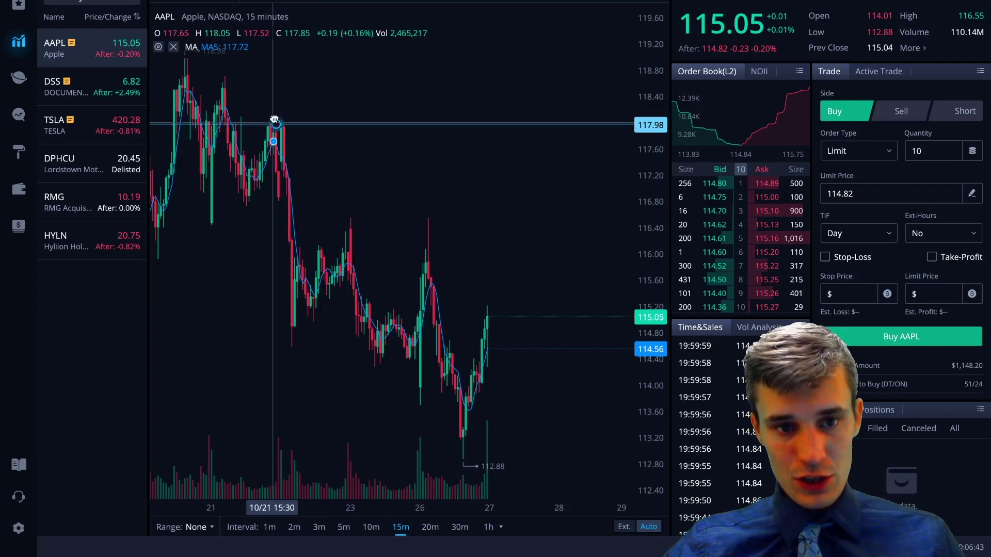
pyautogui.moveTo(274, 120); pyautogui.dragTo(321, 125)
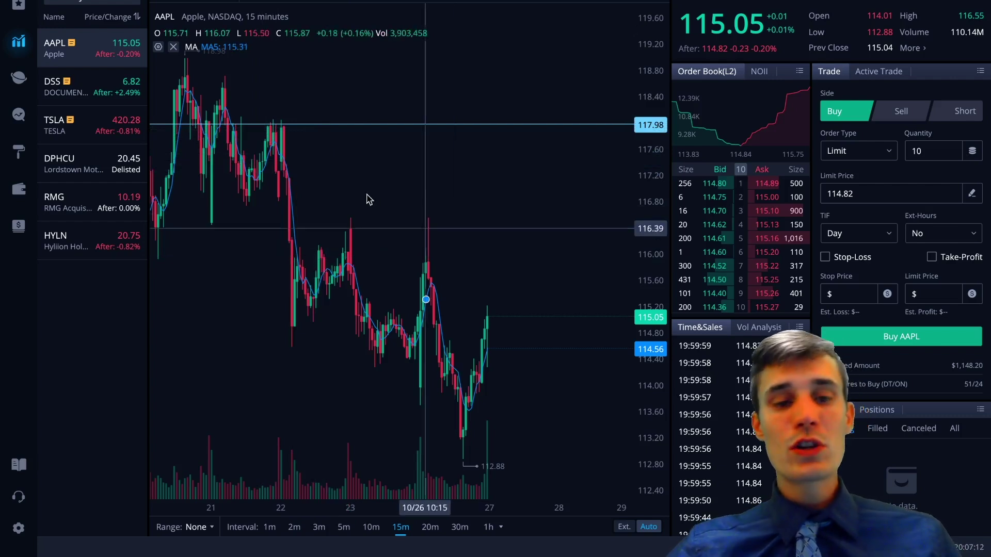
# Turn on Show Extended Hours in Chart Settings, review Trade and Axis options, and confirm
pyautogui.rightClick(351, 173)
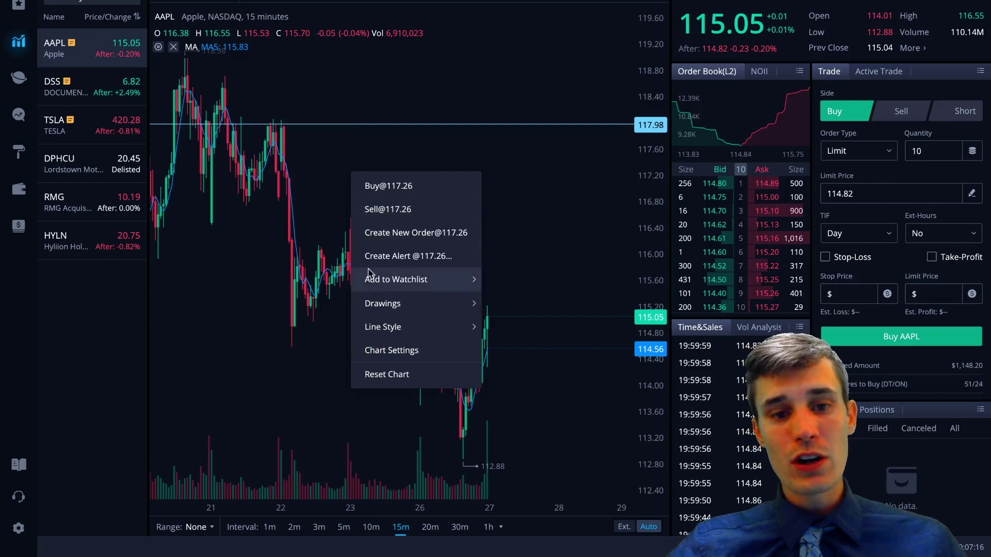
pyautogui.click(395, 351)
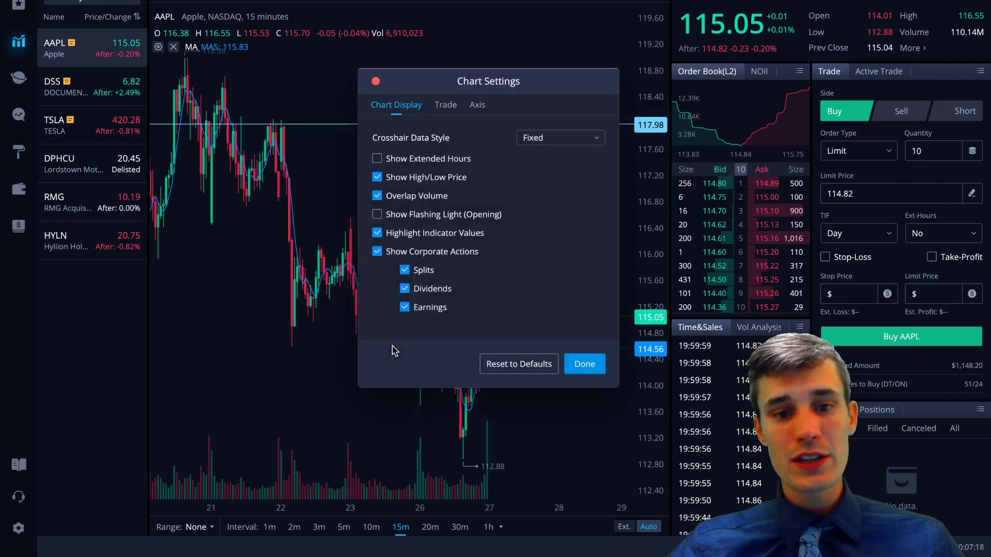
pyautogui.click(378, 161)
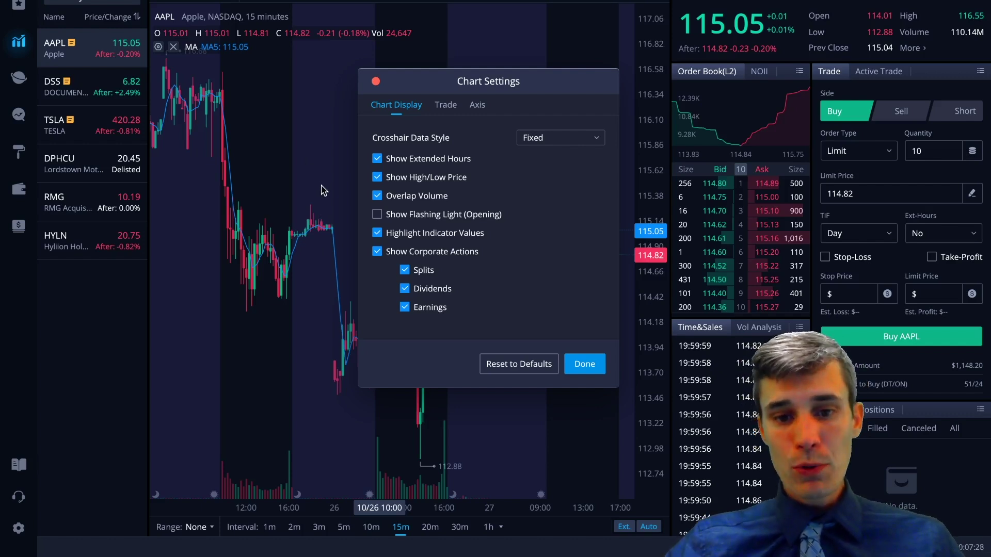
pyautogui.click(446, 105)
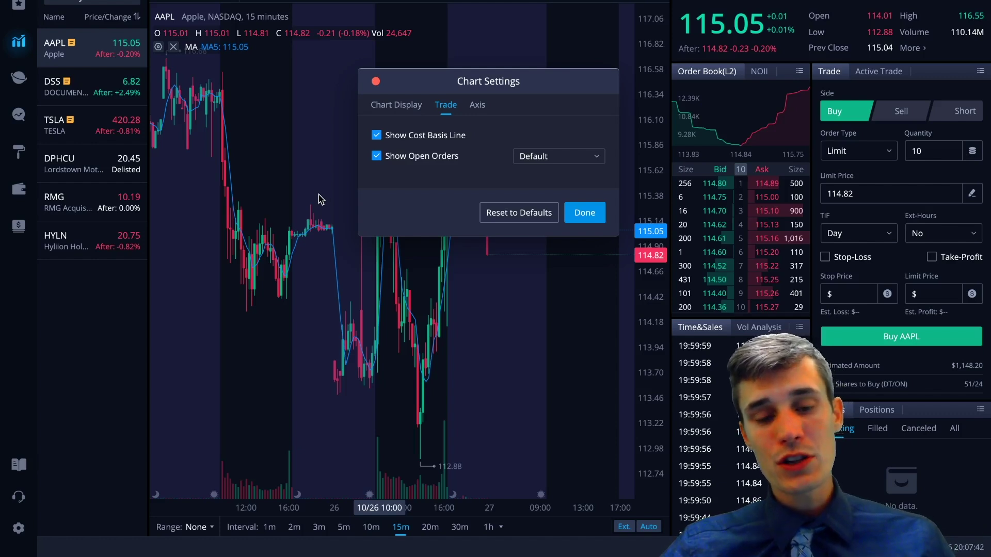
pyautogui.click(476, 108)
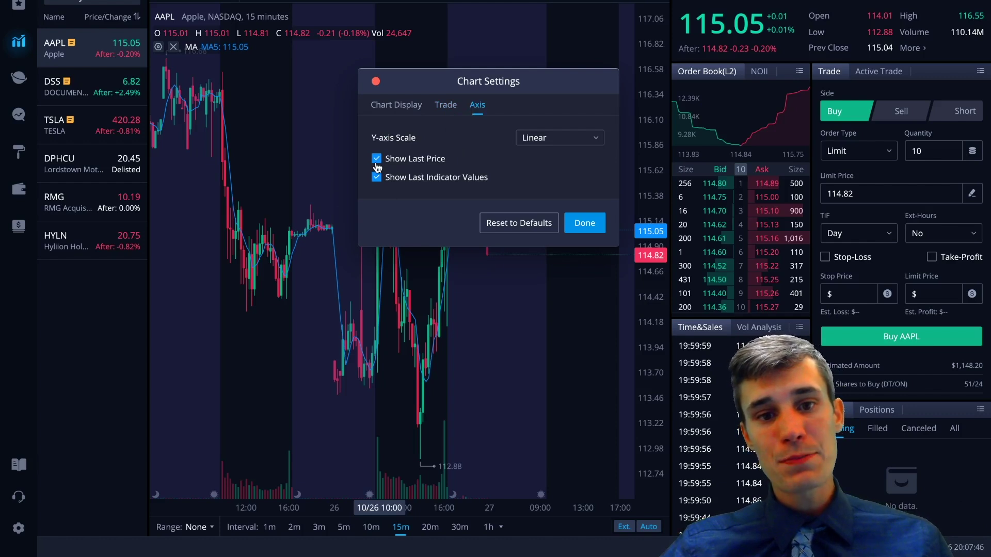
pyautogui.click(592, 225)
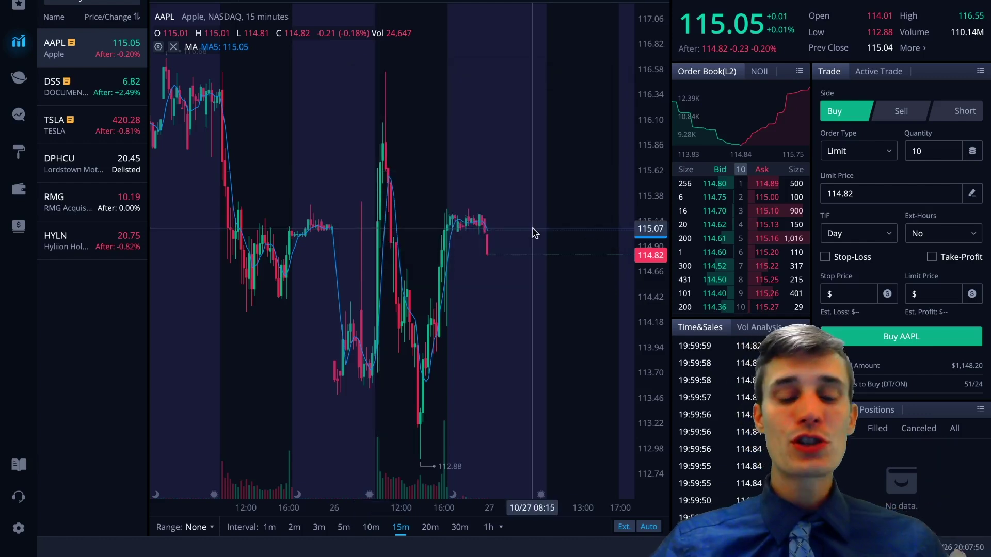